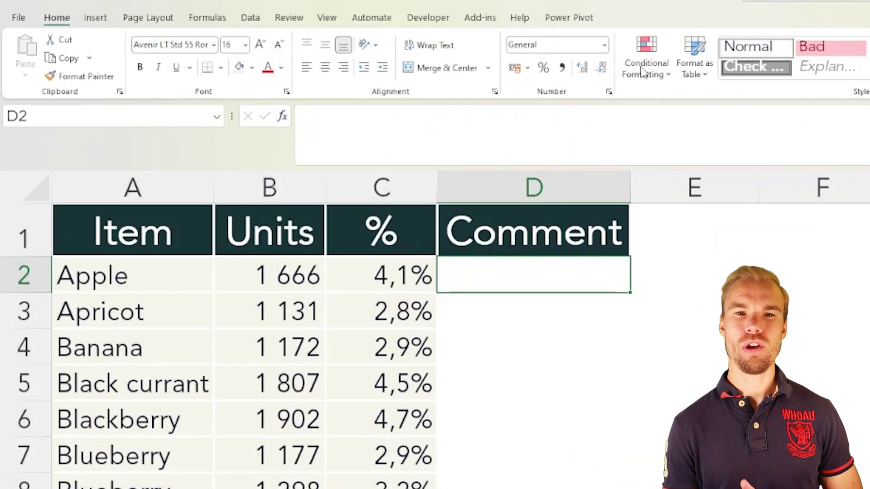
# Select the Units column (B) and show the Highlight Cells Rules choices such as Greater Than.
pyautogui.click(643, 68)
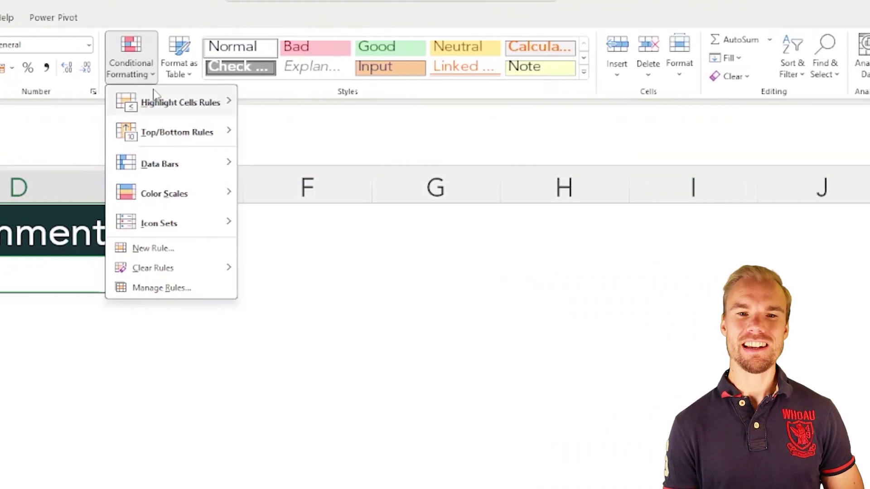
pyautogui.moveTo(156, 102)
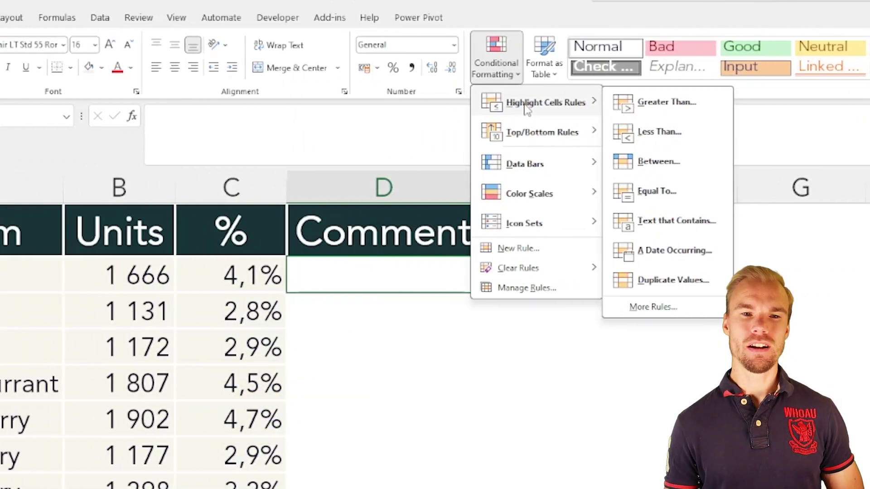
pyautogui.press('Escape')
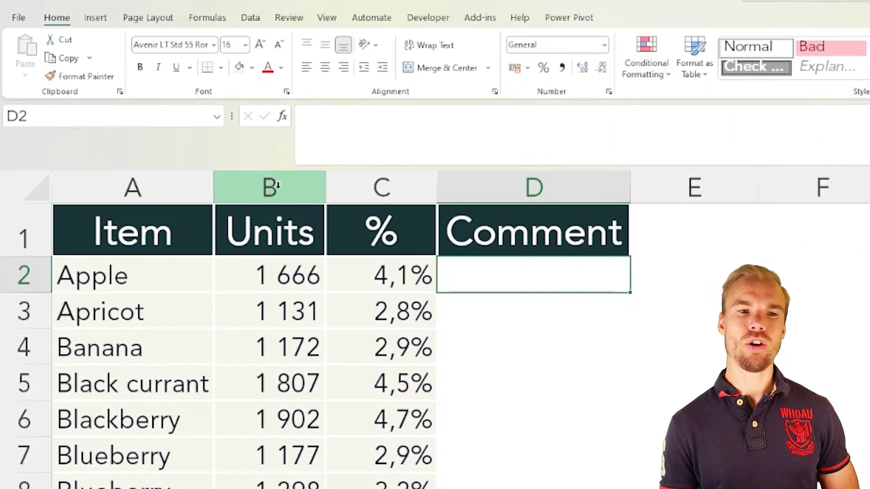
pyautogui.click(278, 185)
pyautogui.click(644, 79)
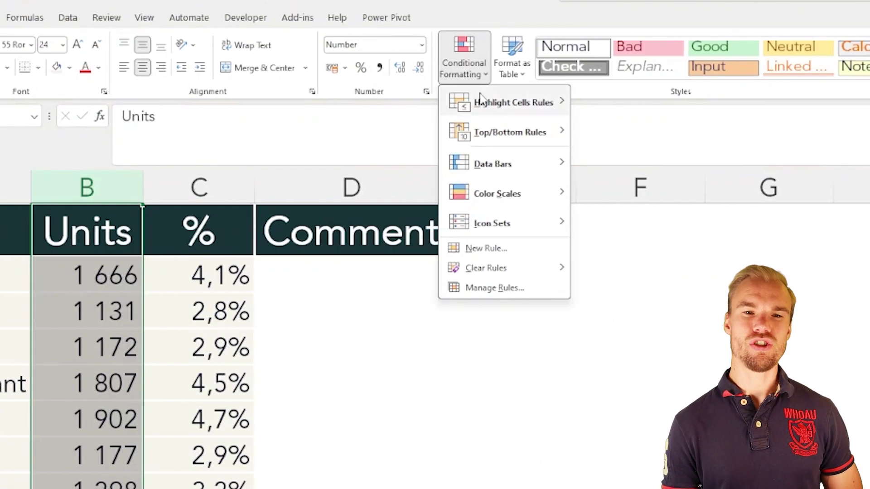
pyautogui.moveTo(653, 108)
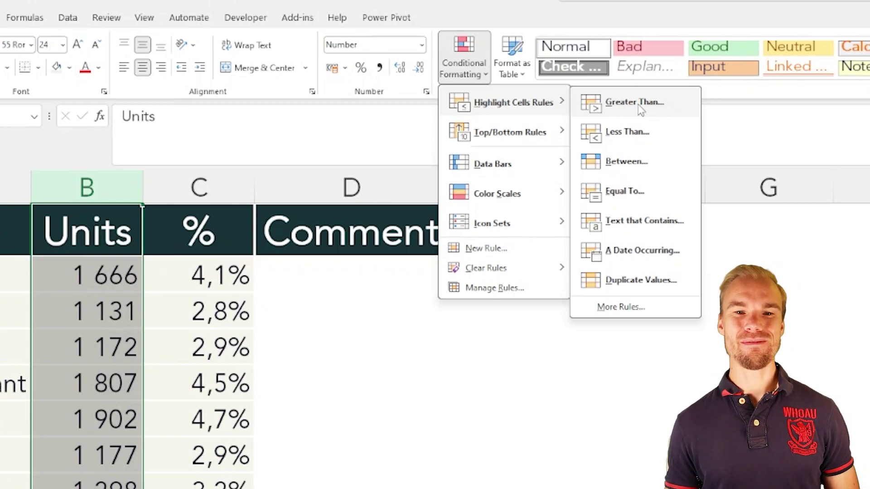
# Inspect the percentage formulas in C2 and a lower row, then select empty cell D2.
pyautogui.click(343, 262)
pyautogui.click(352, 186)
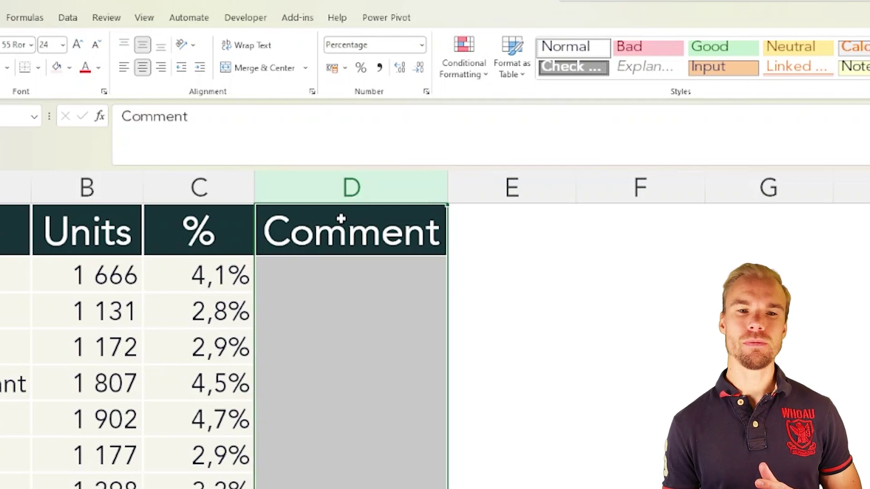
pyautogui.click(321, 272)
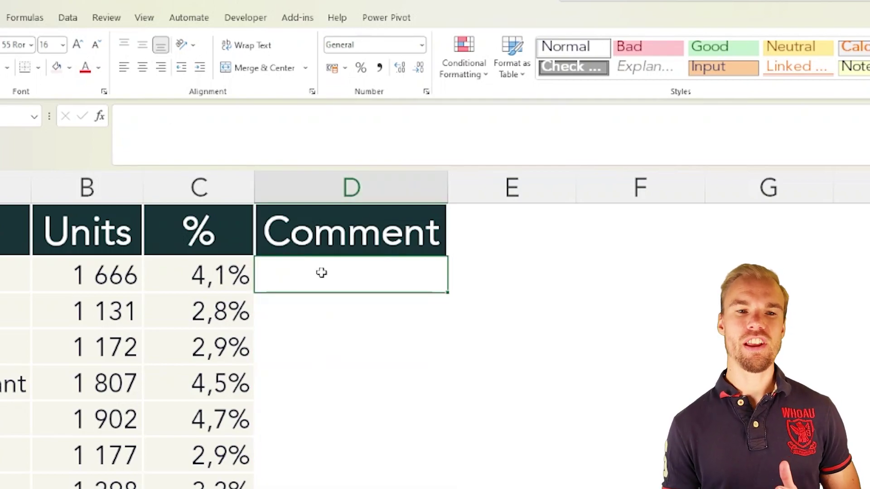
pyautogui.moveTo(322, 272); pyautogui.dragTo(351, 487)
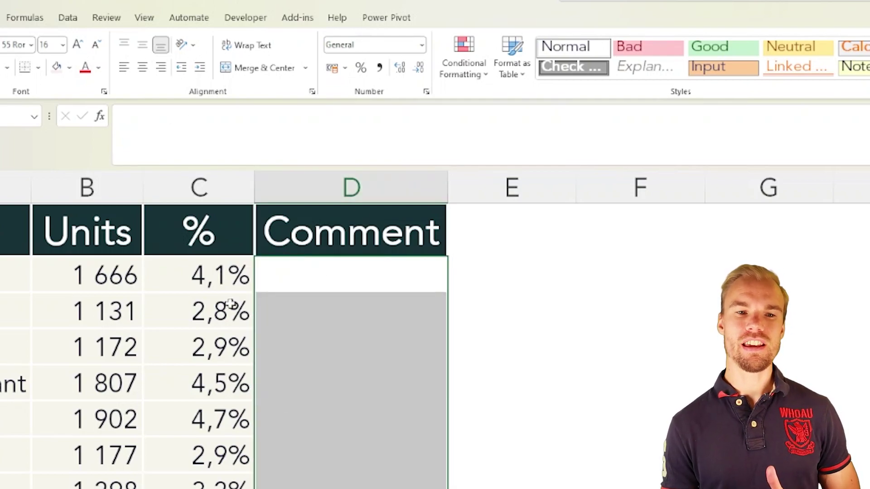
pyautogui.click(216, 272)
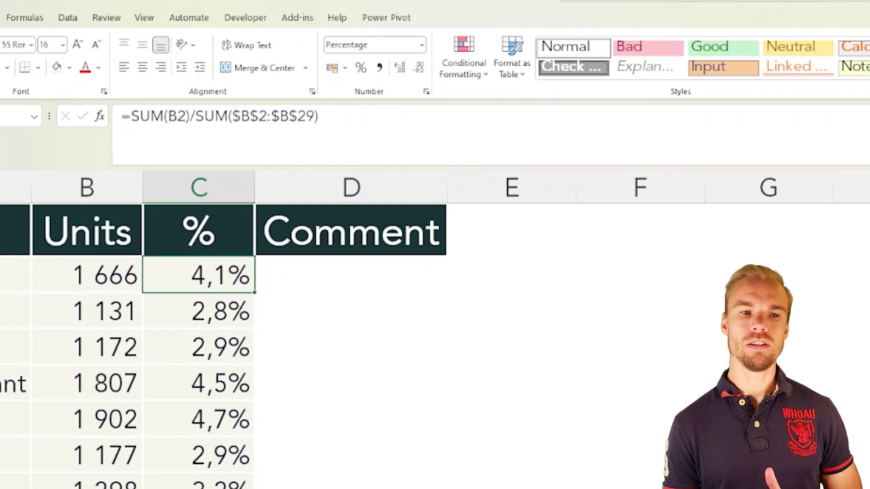
pyautogui.click(204, 383)
pyautogui.click(210, 280)
pyautogui.click(308, 282)
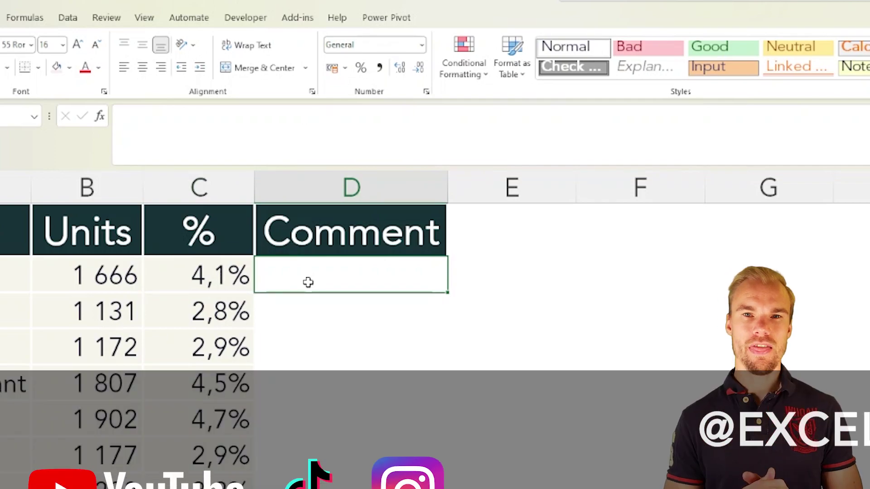
# Select the whole Comment column D and bring up its conditional formatting menu.
pyautogui.click(351, 187)
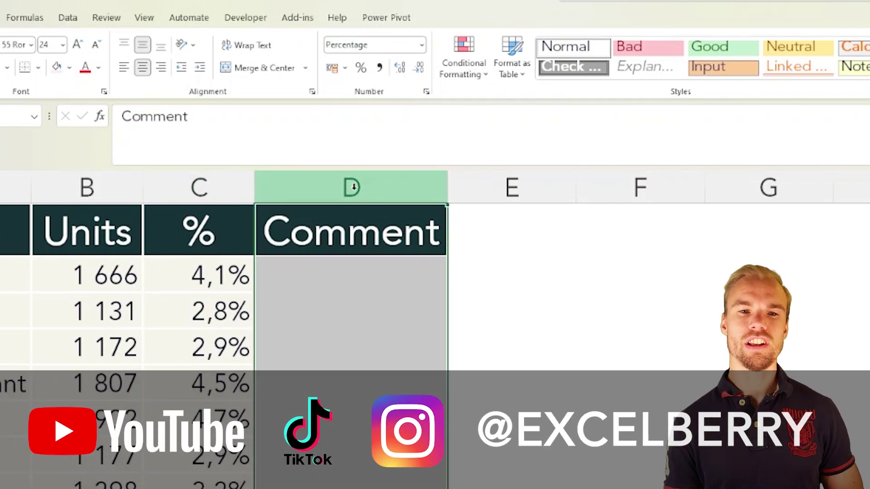
pyautogui.click(467, 73)
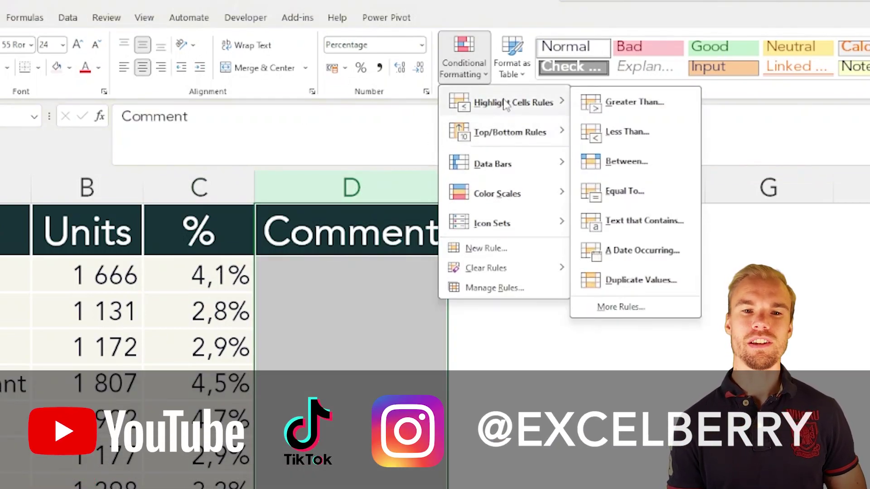
pyautogui.moveTo(525, 112)
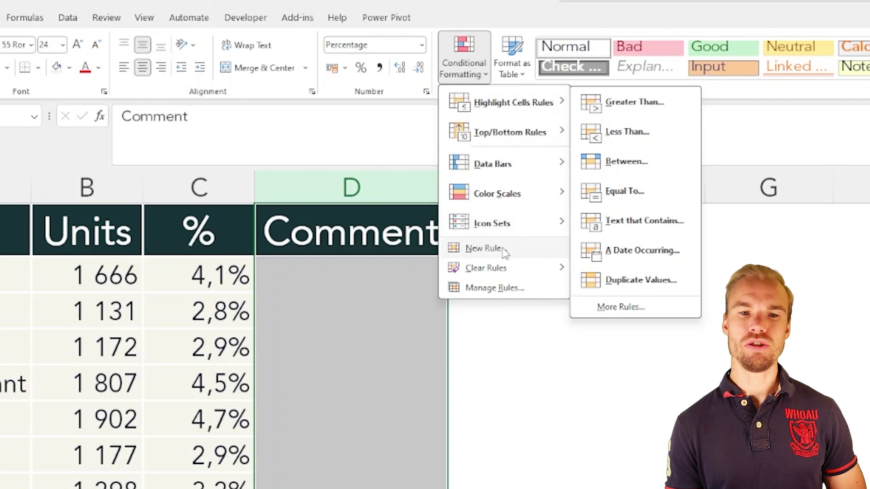
# Start a formula-based New Rule, then cancel it and select cell D2.
pyautogui.click(486, 248)
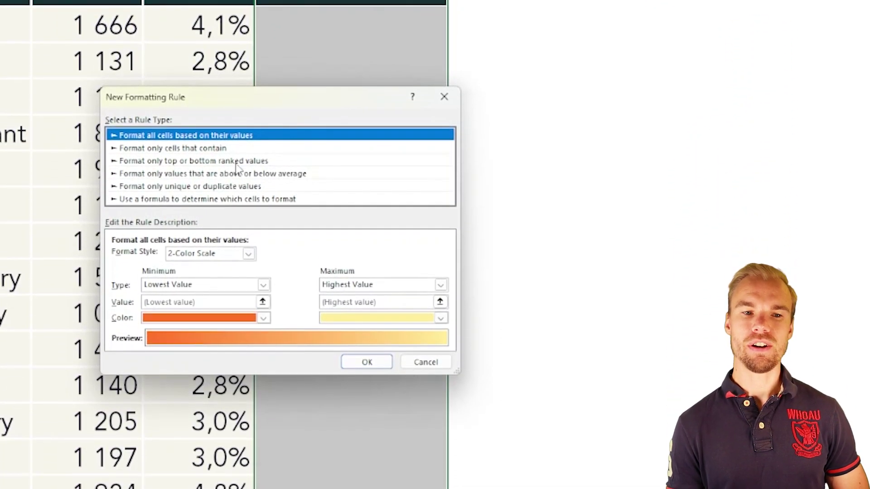
pyautogui.click(199, 426)
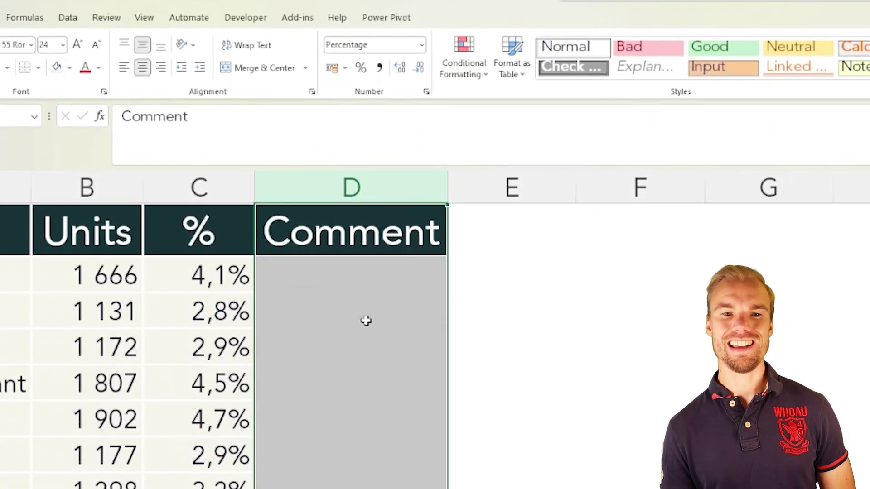
pyautogui.click(351, 284)
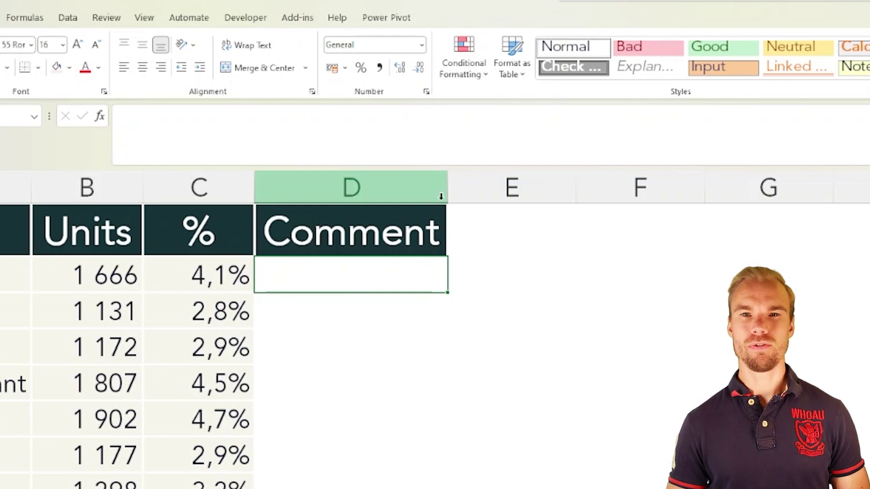
# Enter the test formula =C2>0,04 in D2 so it returns TRUE.
pyautogui.write('=')
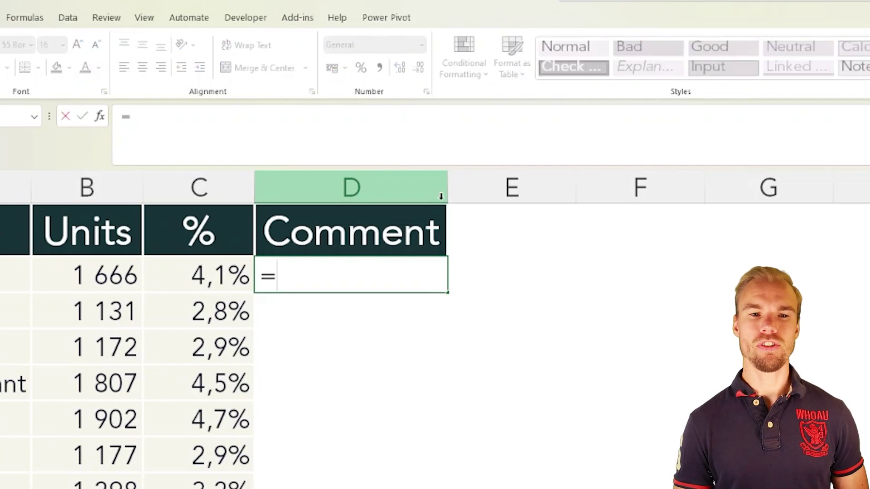
pyautogui.press('Left')
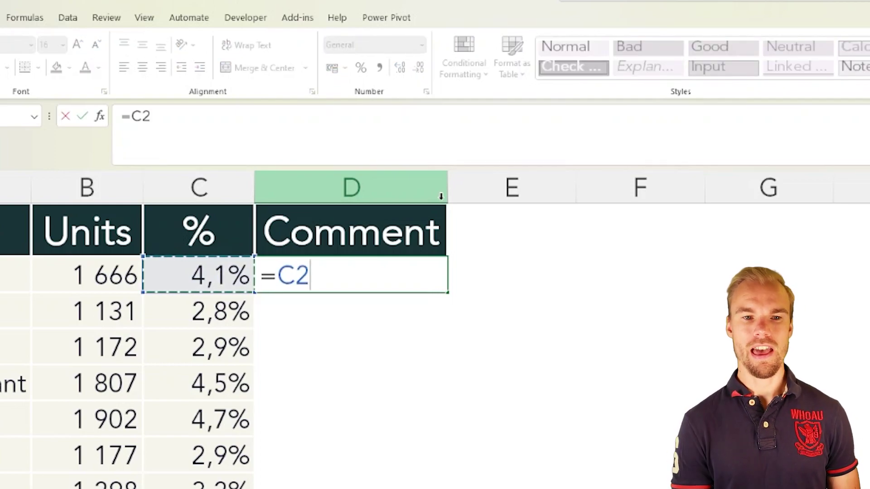
pyautogui.write('>')
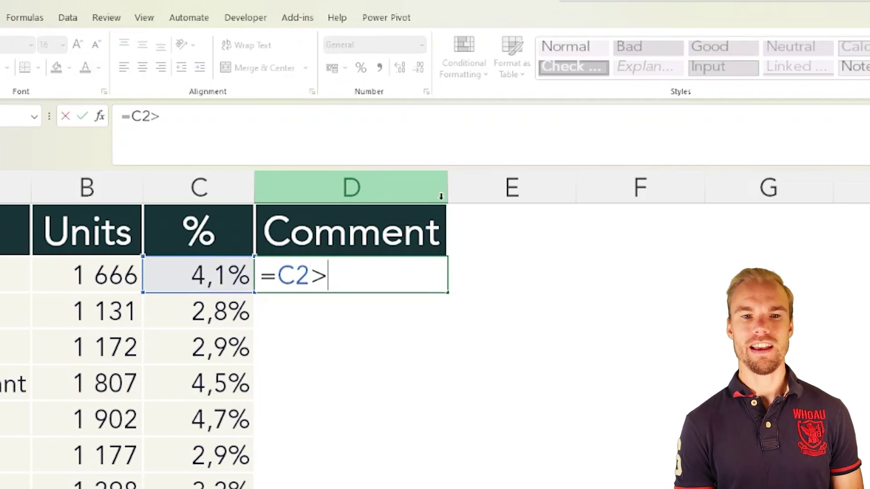
pyautogui.write('0,')
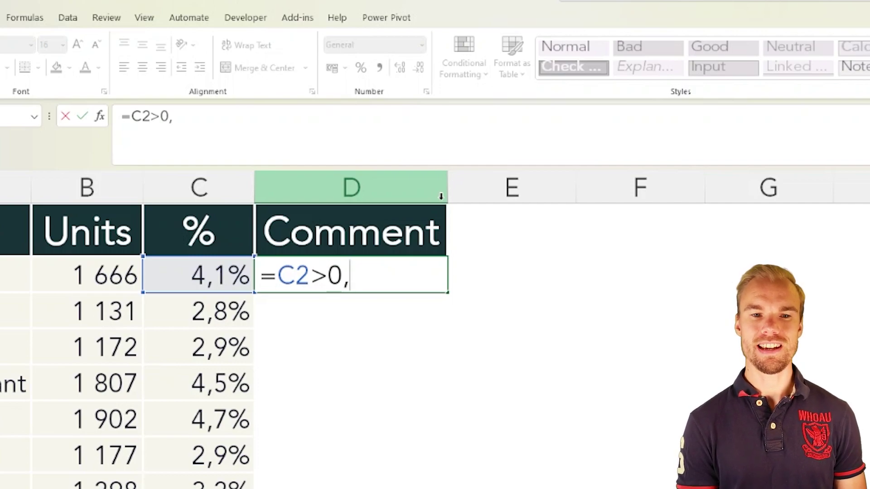
pyautogui.write('04')
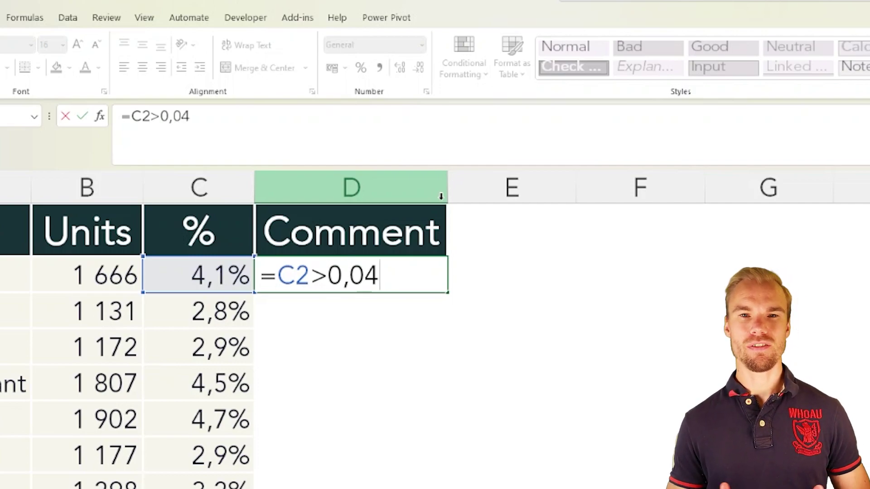
pyautogui.press('Return')
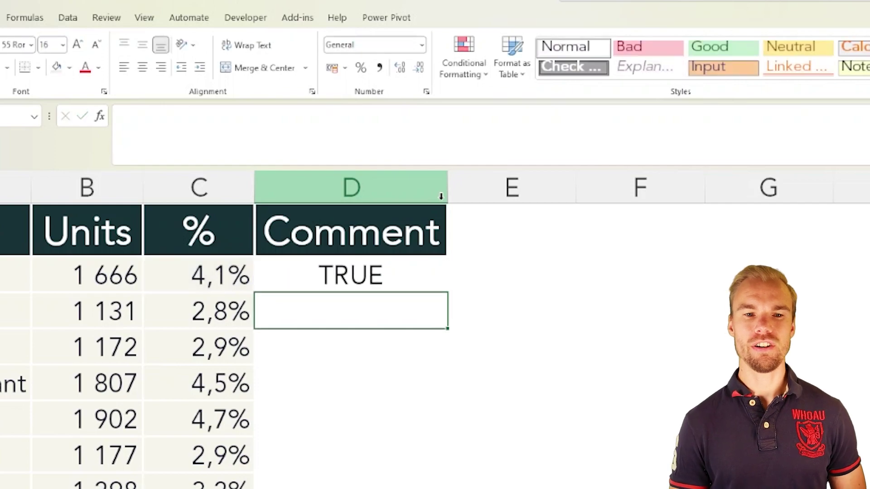
pyautogui.press('Up')
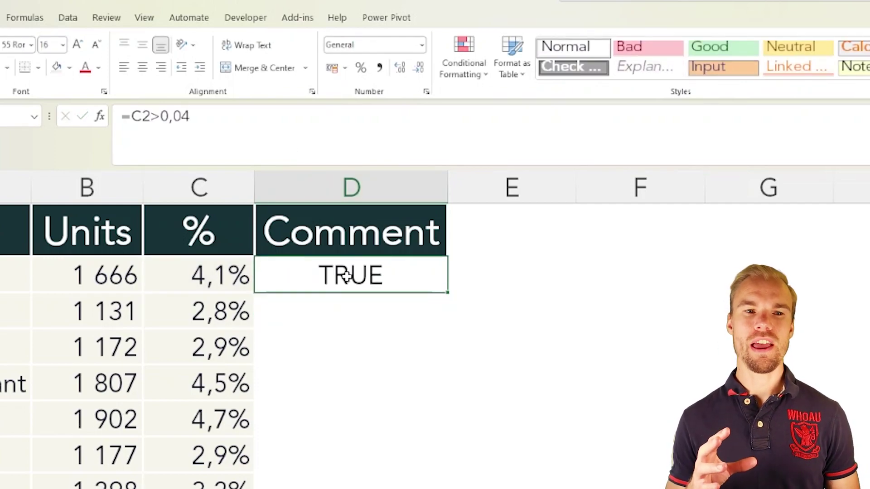
# Review D2's formula and copy its =C2>0,04 text from the formula bar.
pyautogui.press('F2')
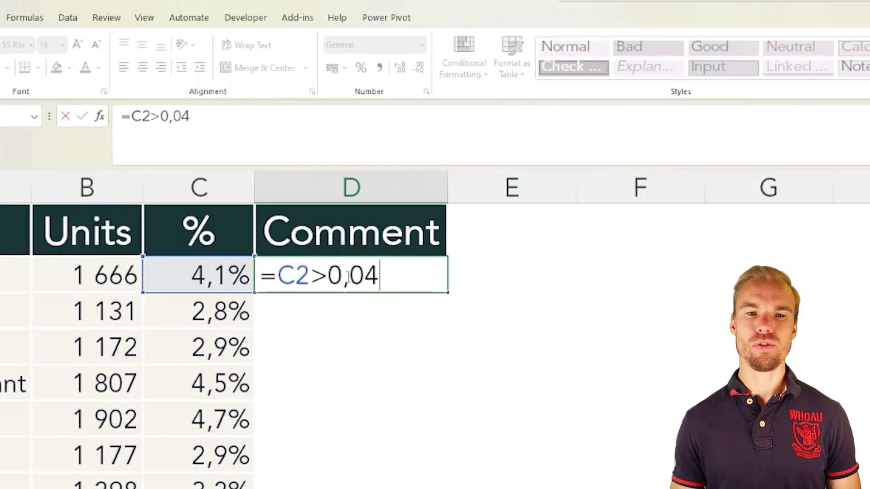
pyautogui.click(297, 276)
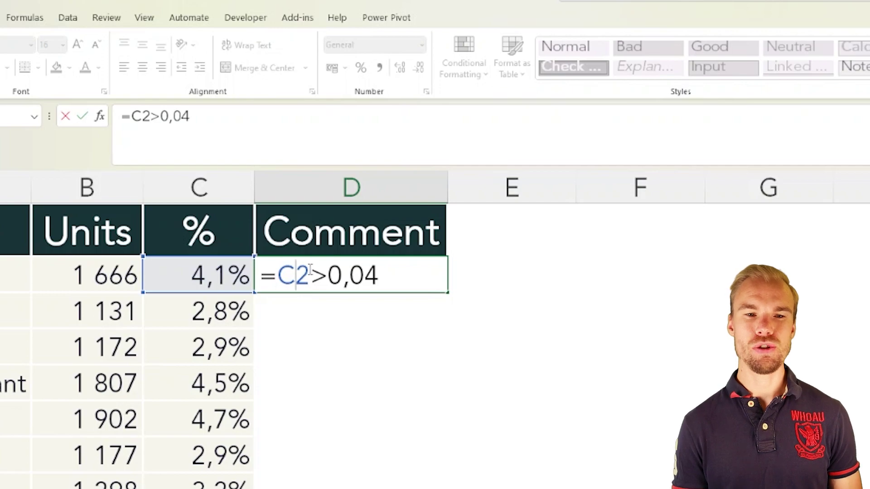
pyautogui.press('Escape')
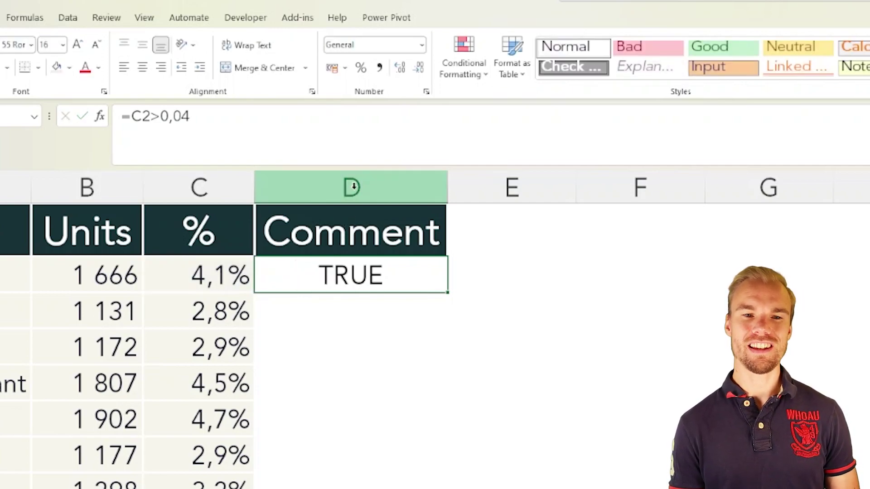
pyautogui.click(349, 184)
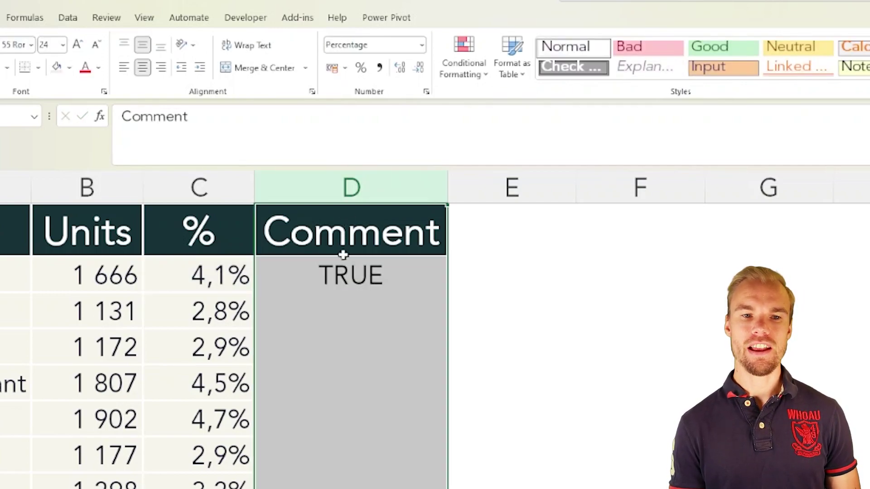
pyautogui.click(337, 275)
pyautogui.moveTo(190, 116); pyautogui.dragTo(130, 116)
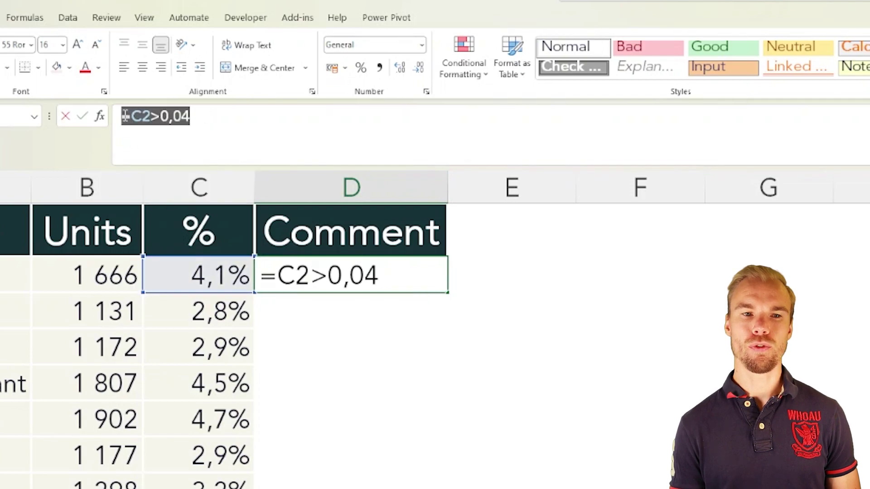
pyautogui.click(266, 169)
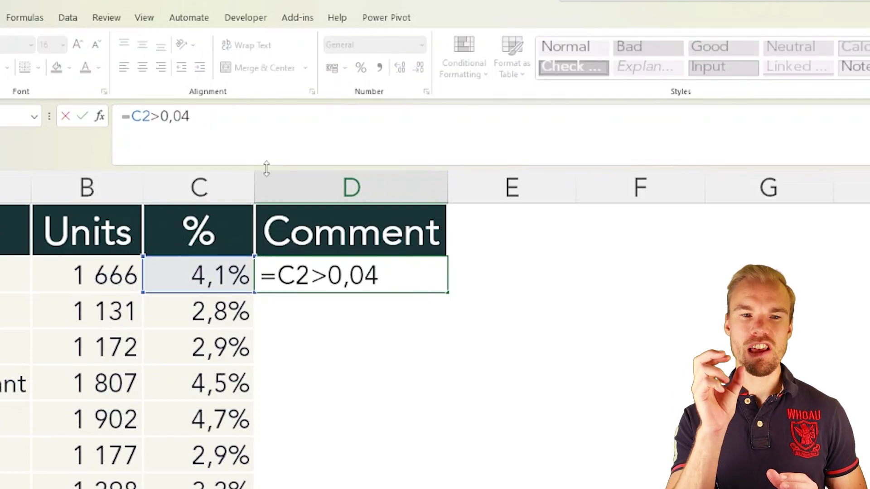
pyautogui.hotkey('ctrl', 'Return')
pyautogui.click(319, 232)
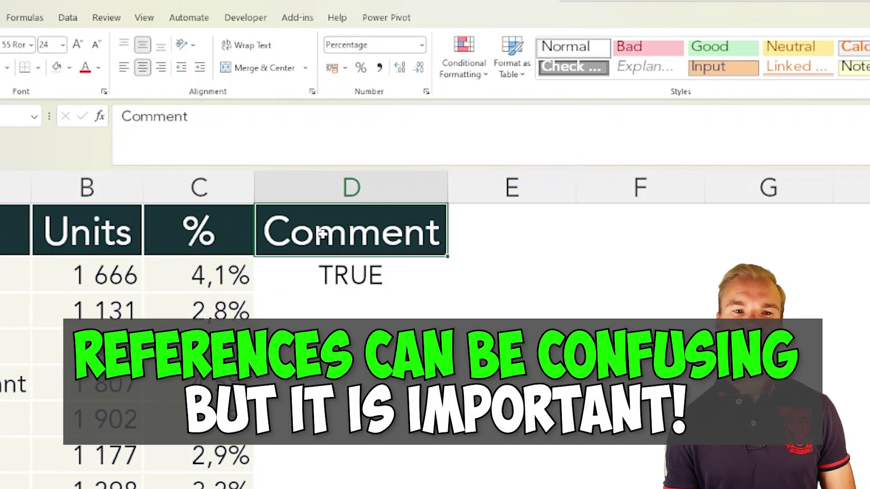
pyautogui.click(236, 269)
pyautogui.click(317, 273)
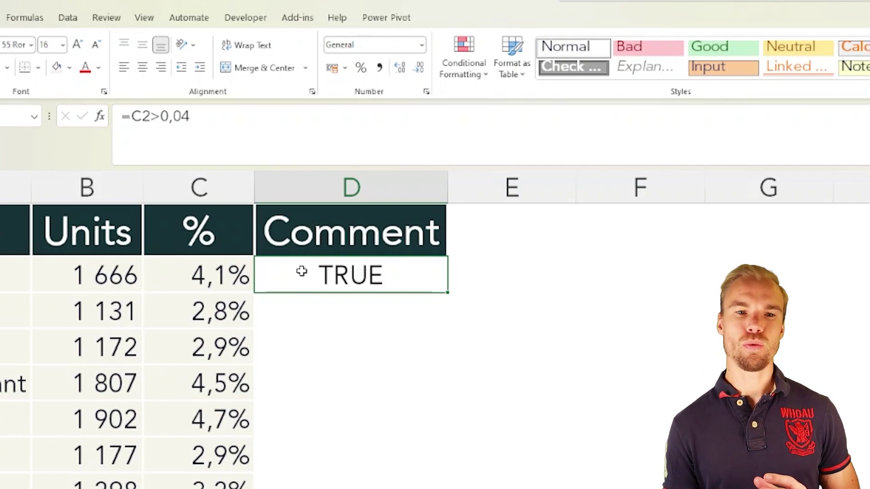
pyautogui.moveTo(307, 272); pyautogui.dragTo(317, 488)
pyautogui.click(337, 271)
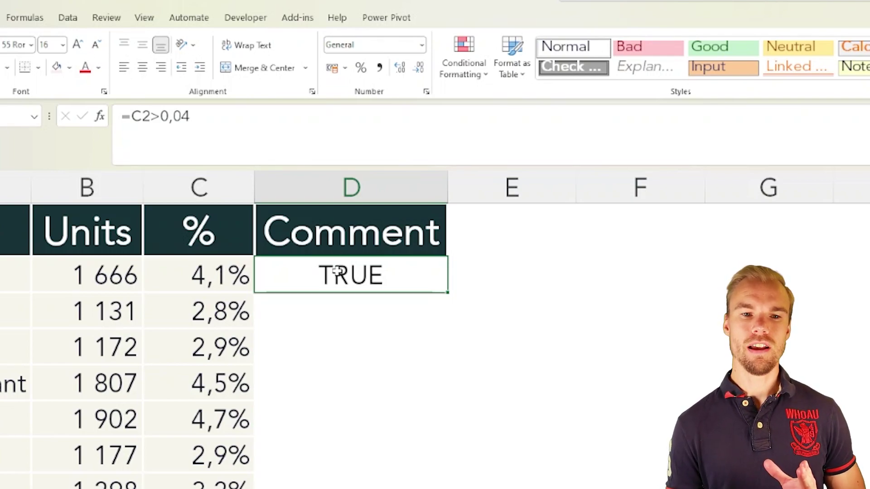
pyautogui.moveTo(335, 272); pyautogui.dragTo(368, 485)
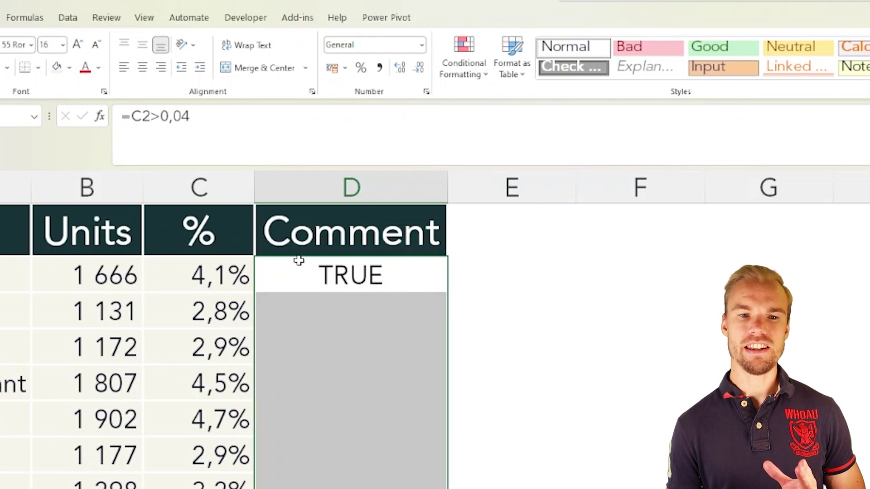
pyautogui.click(313, 304)
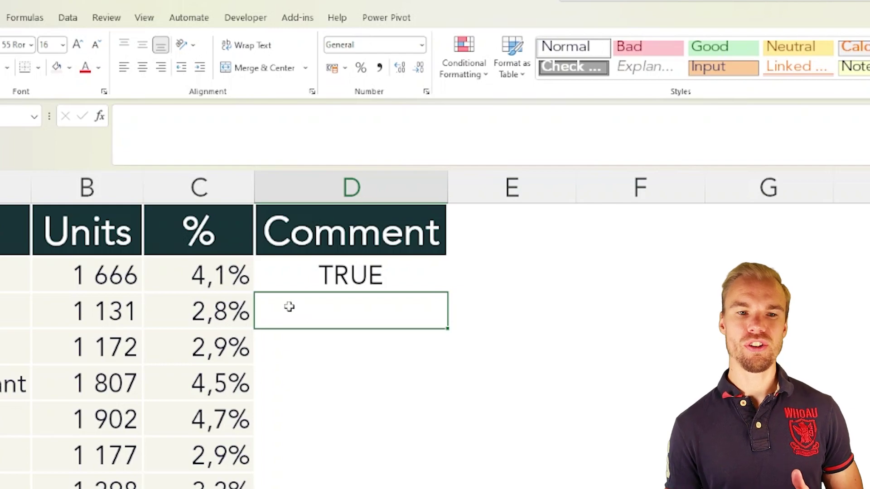
pyautogui.click(230, 311)
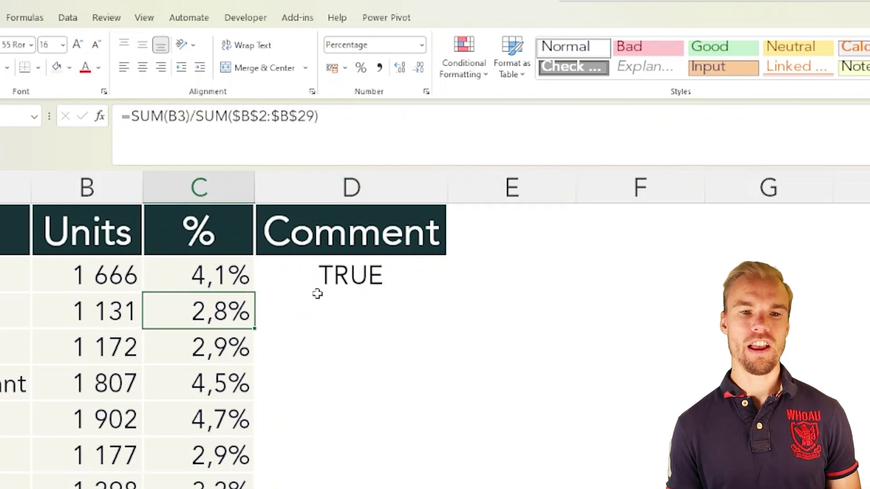
pyautogui.click(354, 284)
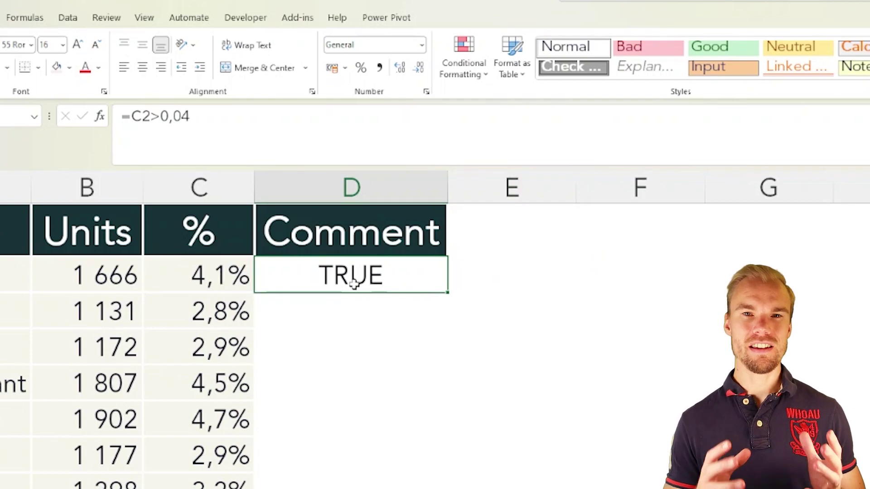
pyautogui.click(511, 280)
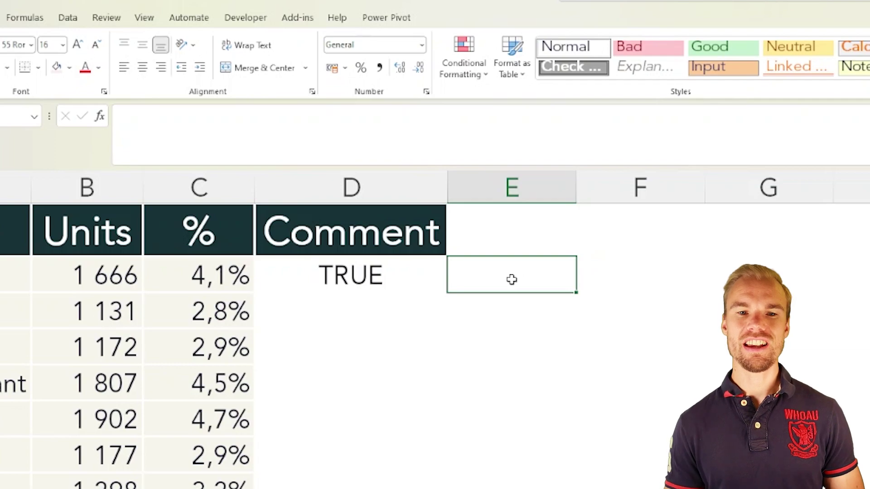
# Add a $ before C in D2's formula so it reads =$C2>0,04.
pyautogui.doubleClick(385, 259)
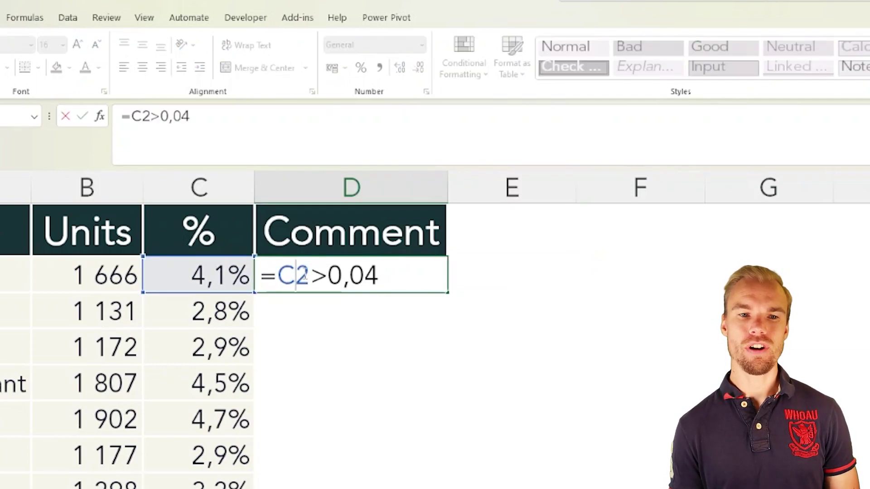
pyautogui.moveTo(296, 271); pyautogui.dragTo(277, 275)
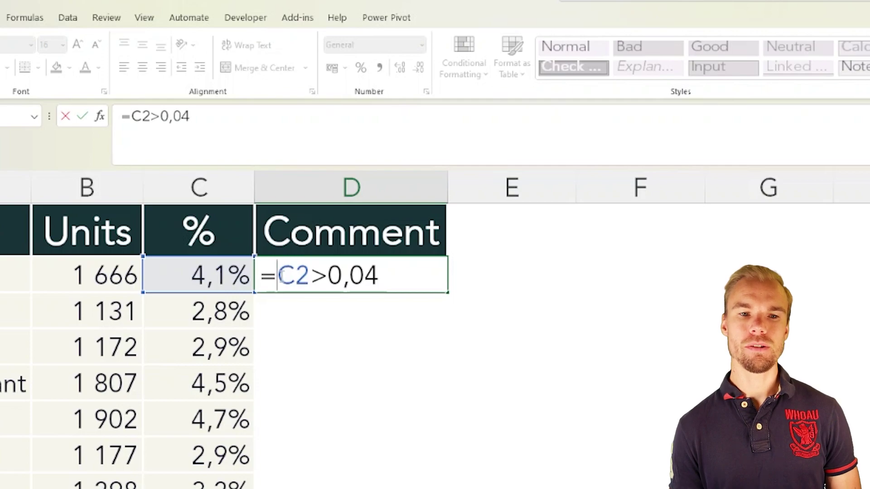
pyautogui.click(287, 275)
pyautogui.write('$')
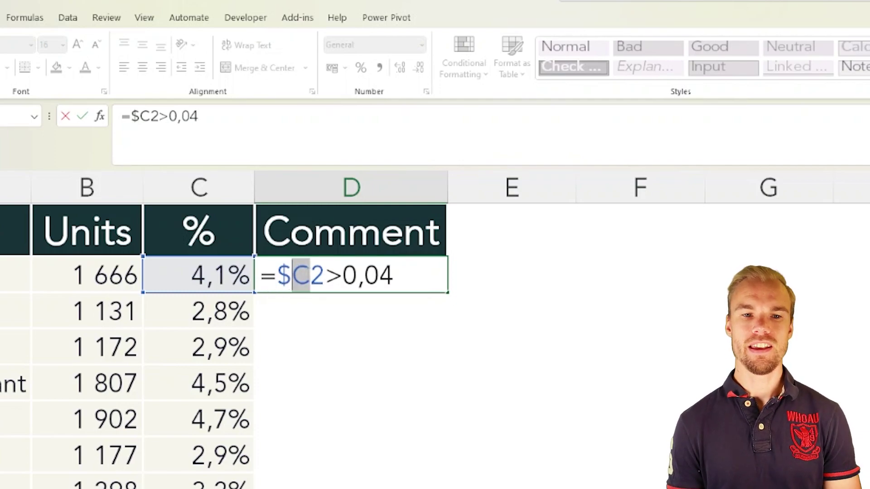
pyautogui.press('Return')
pyautogui.click(323, 265)
# Copy D2's test formula into E2 and check its references, which also return TRUE.
pyautogui.hotkey('ctrl', 'c')
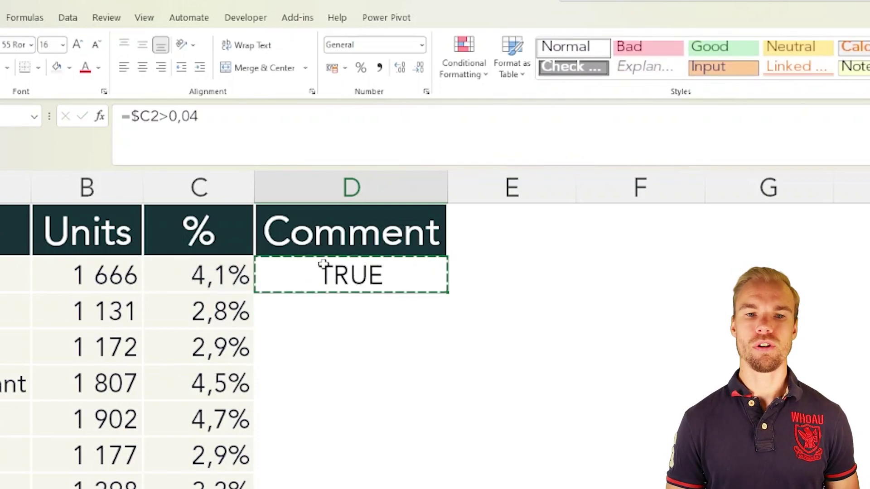
pyautogui.press('Right')
pyautogui.hotkey('ctrl', 'v')
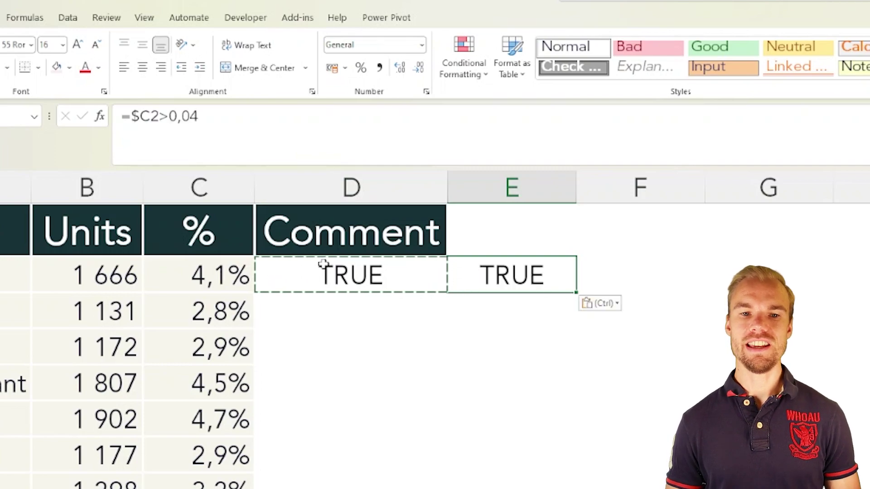
pyautogui.press('F2')
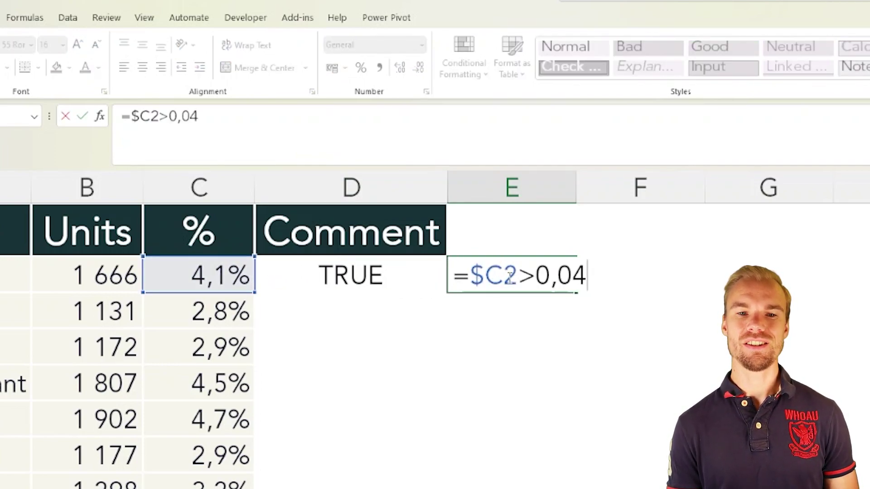
pyautogui.click(359, 274)
# Recommit D2's formula unchanged and select from D2 down to the end of the column.
pyautogui.press('F2')
pyautogui.hotkey('shift', 'Home')
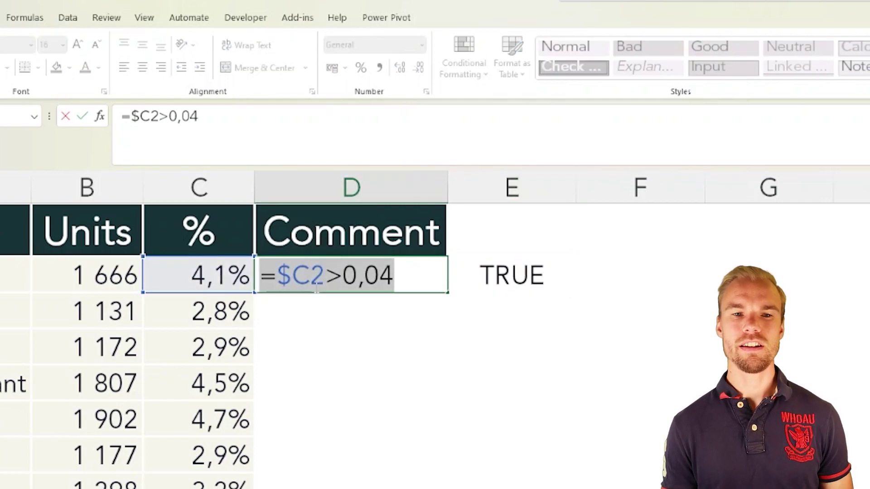
pyautogui.hotkey('ctrl', 'Return')
pyautogui.hotkey('ctrl', 'shift', 'Down')
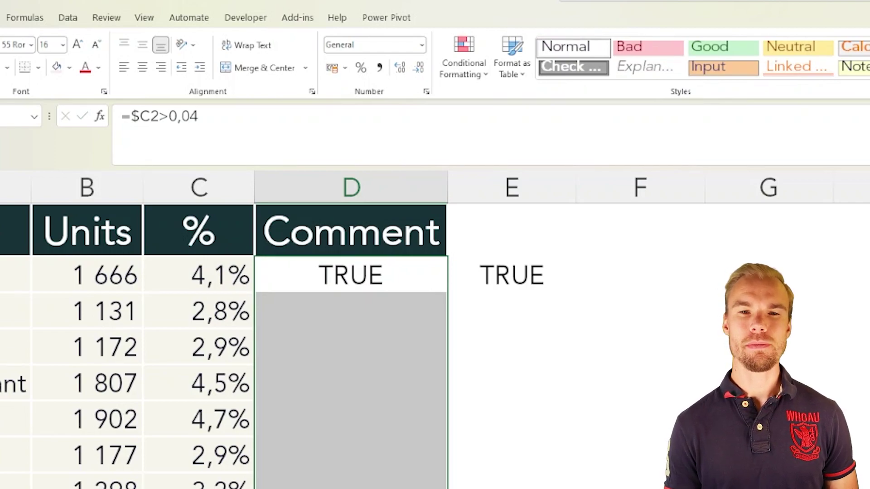
# Create a formula rule =$C2>0,04 with pink fill for the selected Comment cells.
pyautogui.click(470, 73)
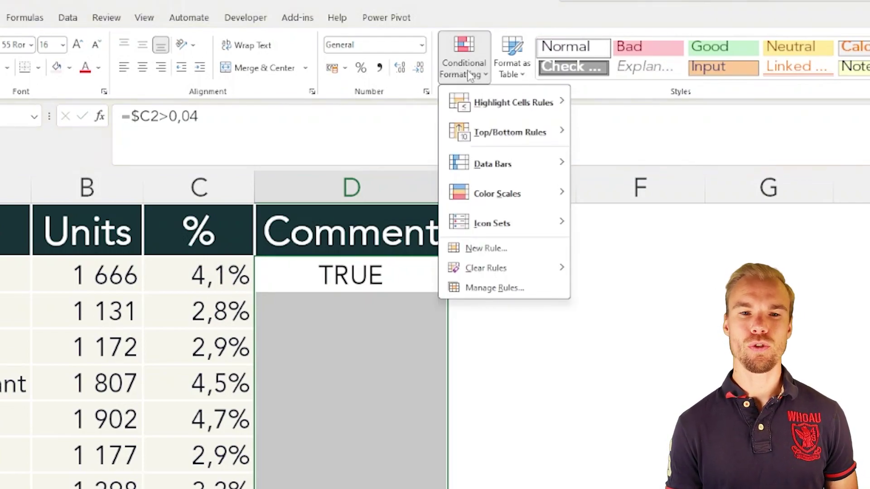
pyautogui.click(487, 248)
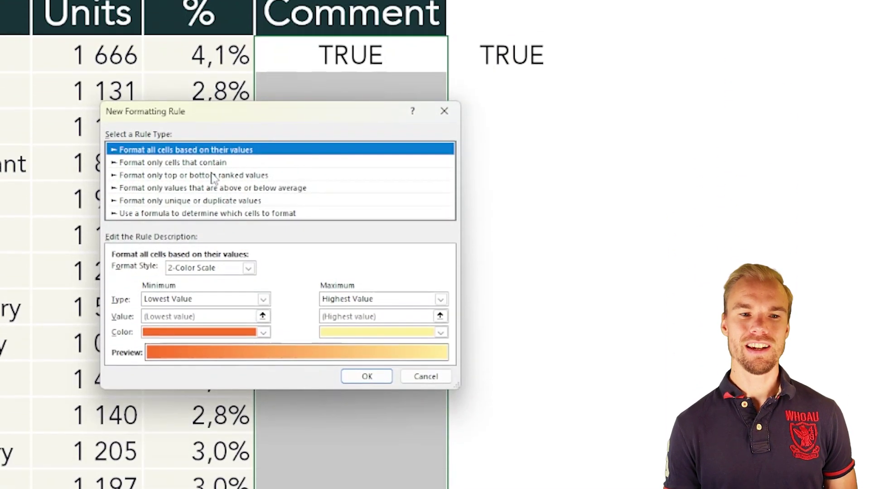
pyautogui.click(172, 214)
pyautogui.click(168, 271)
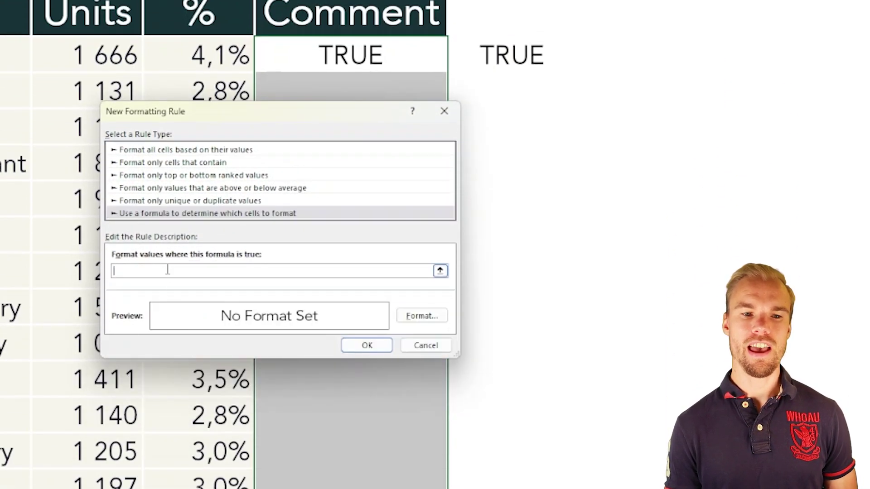
pyautogui.write('=$C2>0,04')
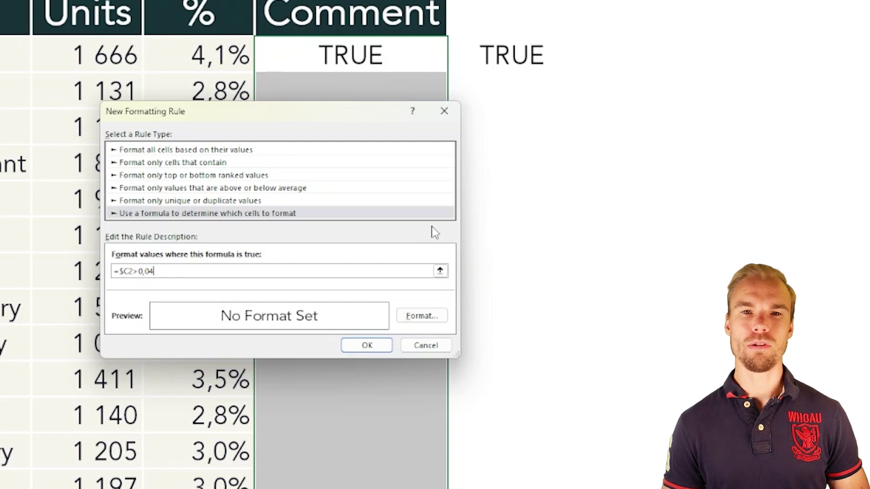
pyautogui.click(420, 316)
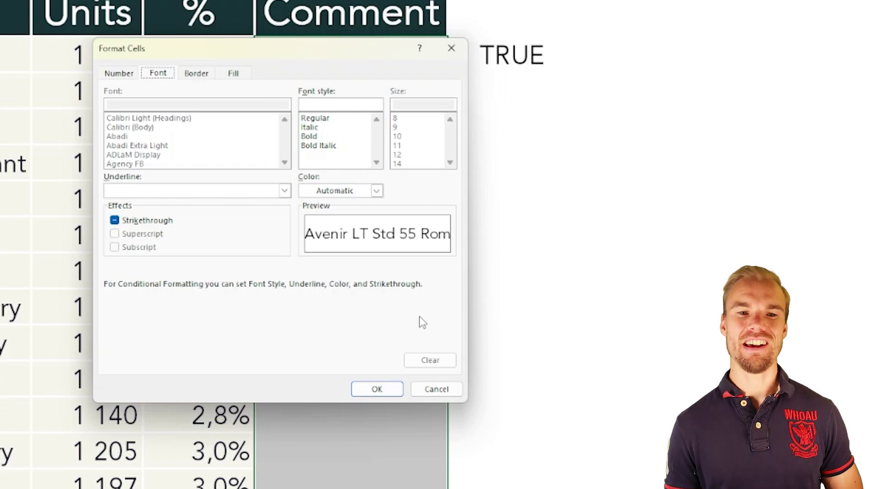
pyautogui.click(244, 73)
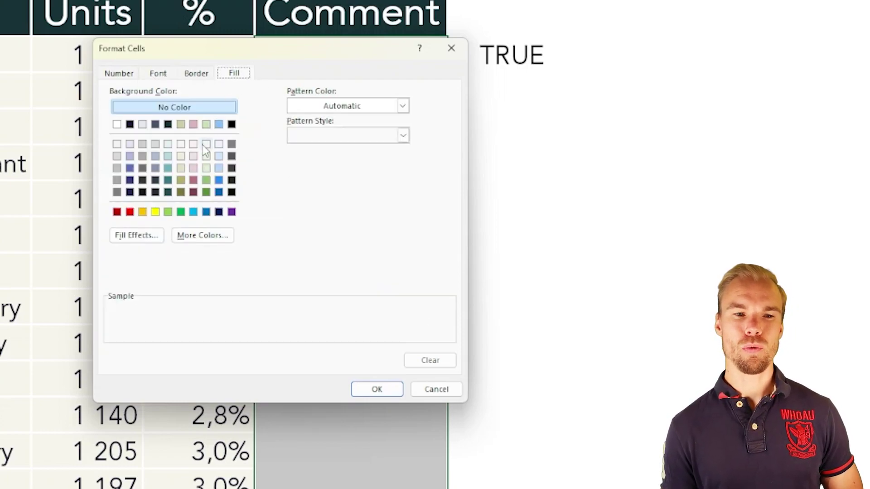
pyautogui.click(193, 124)
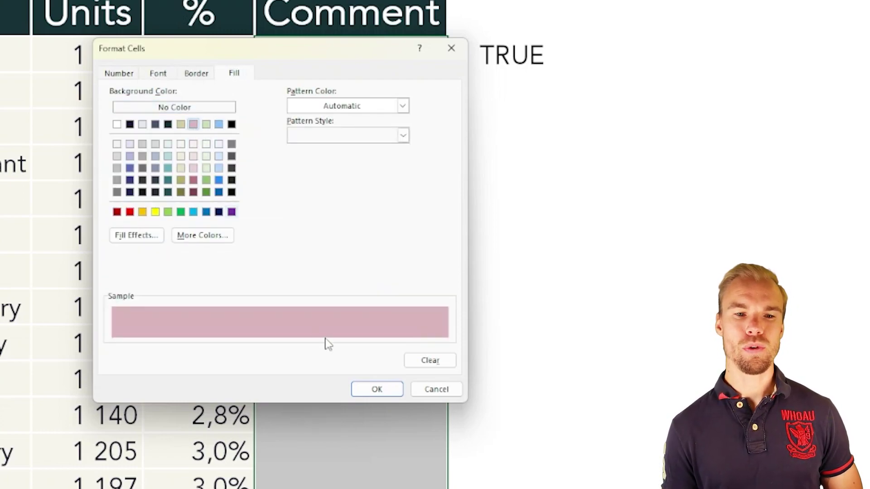
pyautogui.click(377, 390)
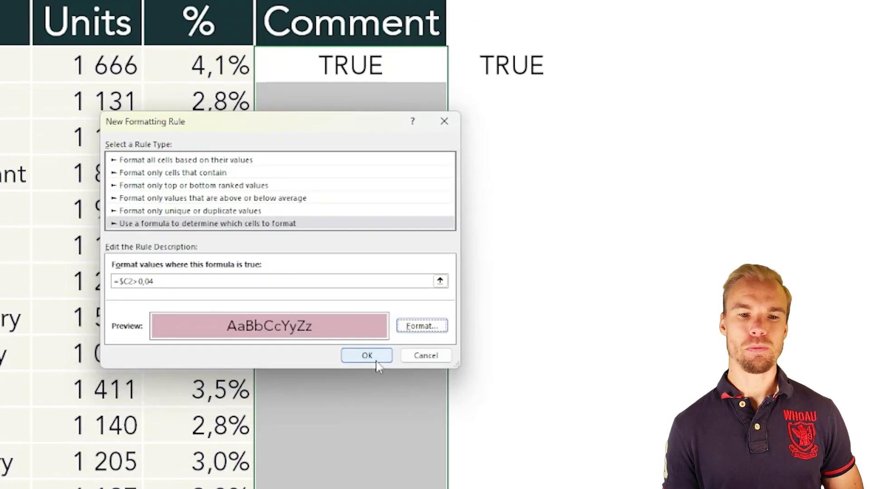
pyautogui.click(368, 356)
pyautogui.click(320, 310)
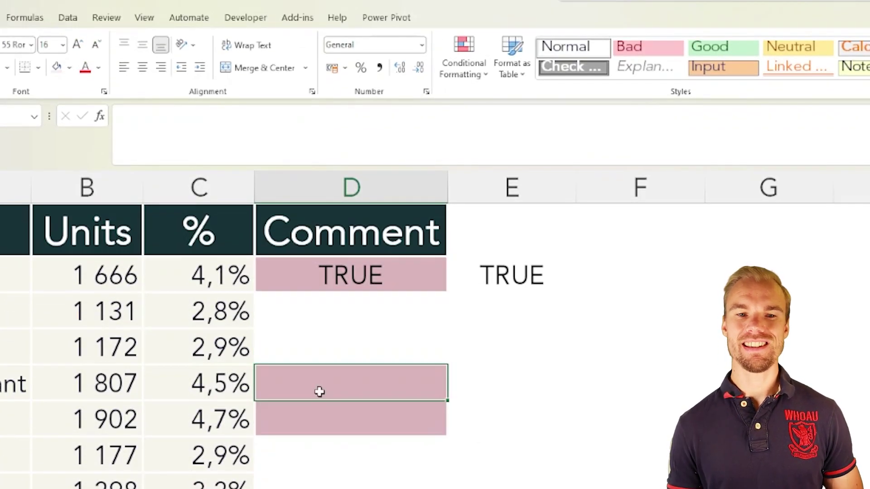
pyautogui.click(343, 189)
pyautogui.click(368, 385)
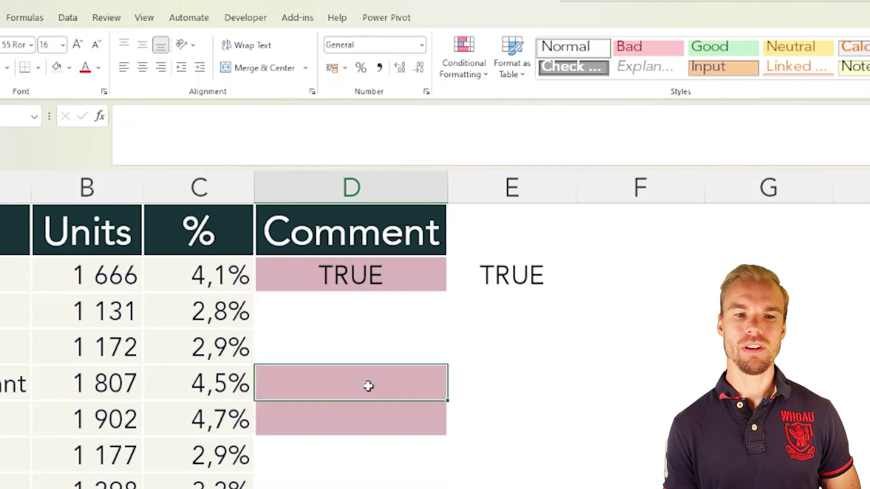
pyautogui.click(209, 198)
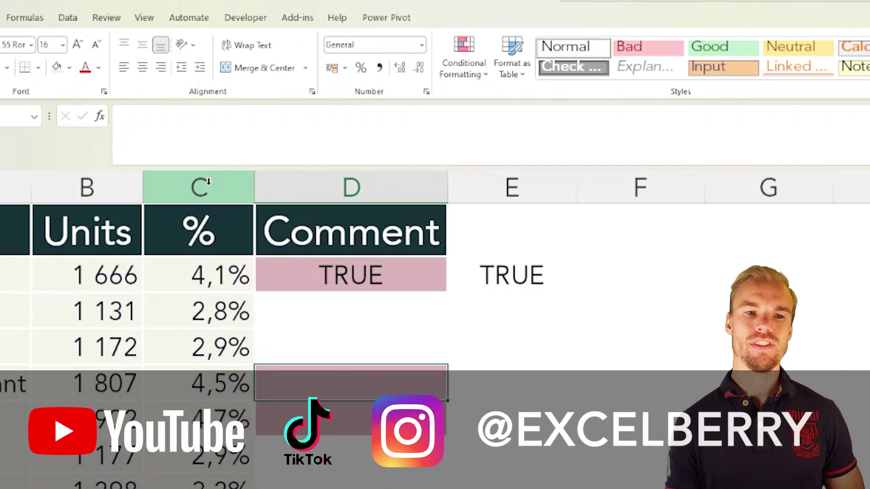
pyautogui.click(205, 409)
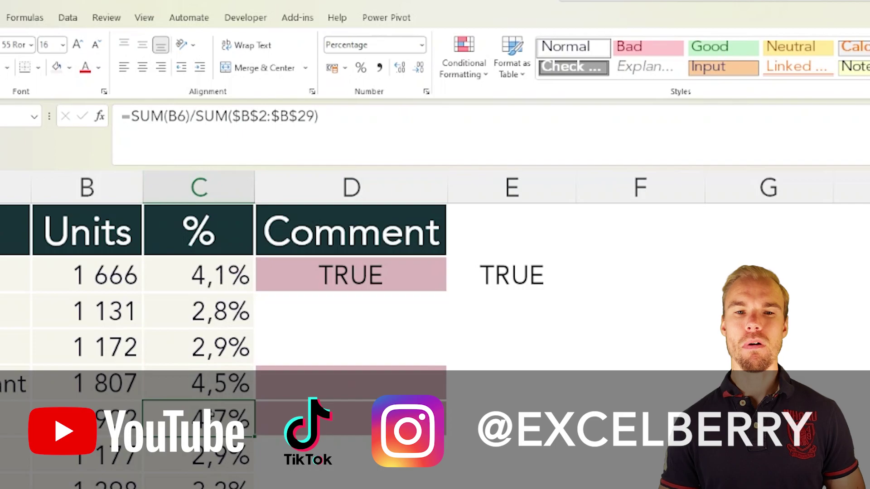
pyautogui.click(439, 330)
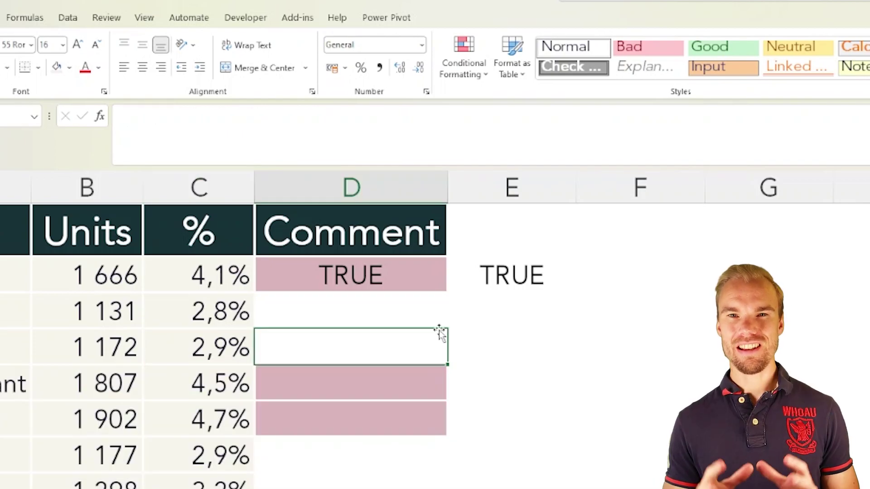